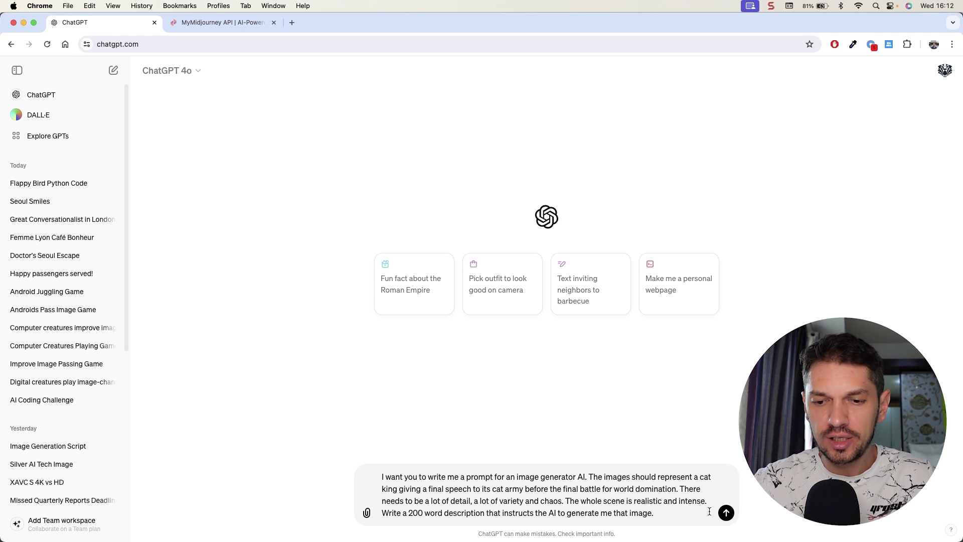
# Step: Submit the request for a 200-word cat king image prompt and select the entire generated description for copying
pyautogui.click(726, 513)
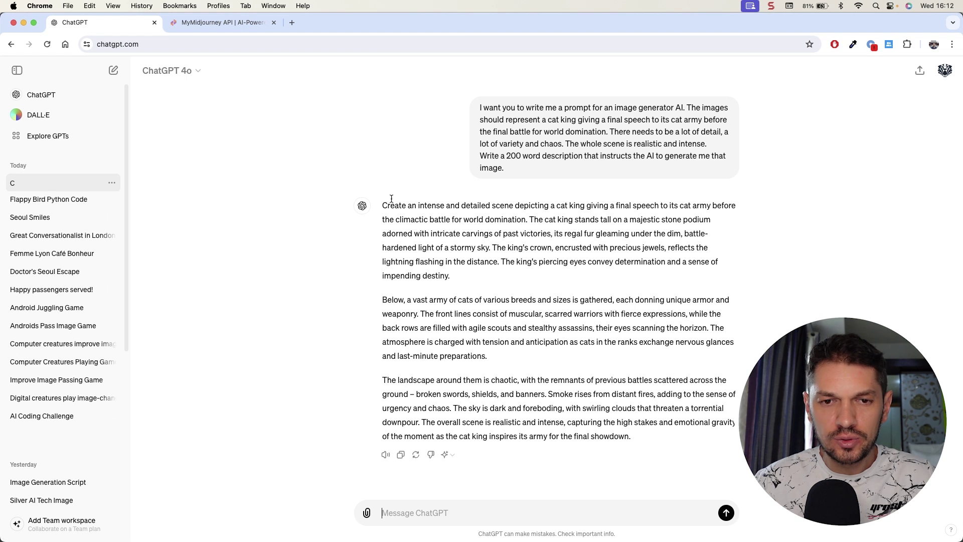
pyautogui.moveTo(384, 204); pyautogui.dragTo(647, 431)
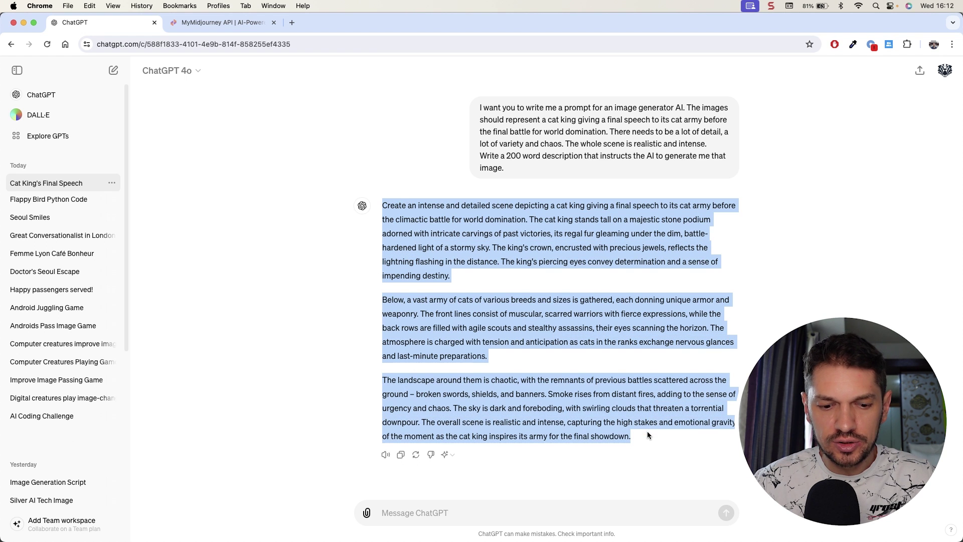
# Step: Generate images in DALL·E from the copied cat king description and open the second image
pyautogui.click(41, 117)
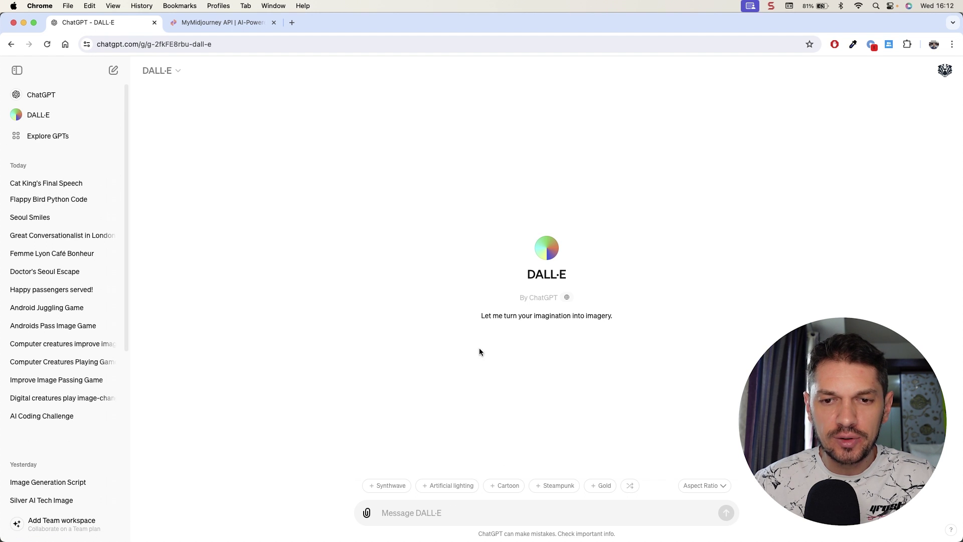
pyautogui.press('super+v')
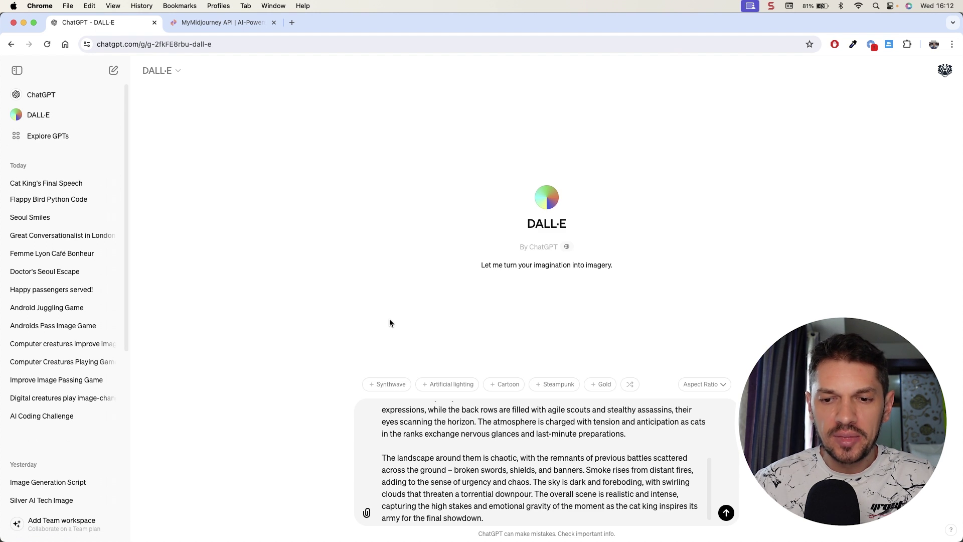
pyautogui.click(726, 513)
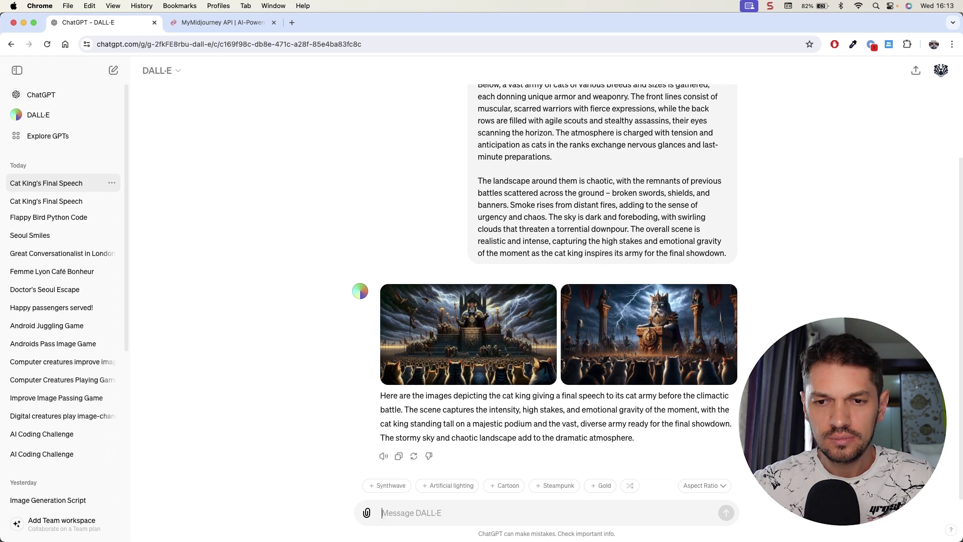
pyautogui.click(672, 329)
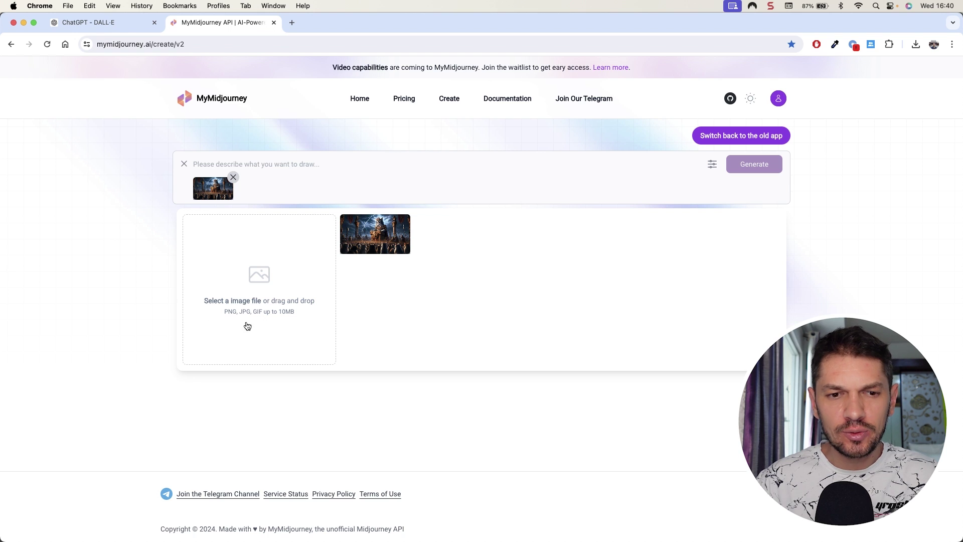
# Step: In MyMidjourney, enter the copied initial prompt with the request to improve the attached image, generate the images and close the image upload area
pyautogui.click(286, 167)
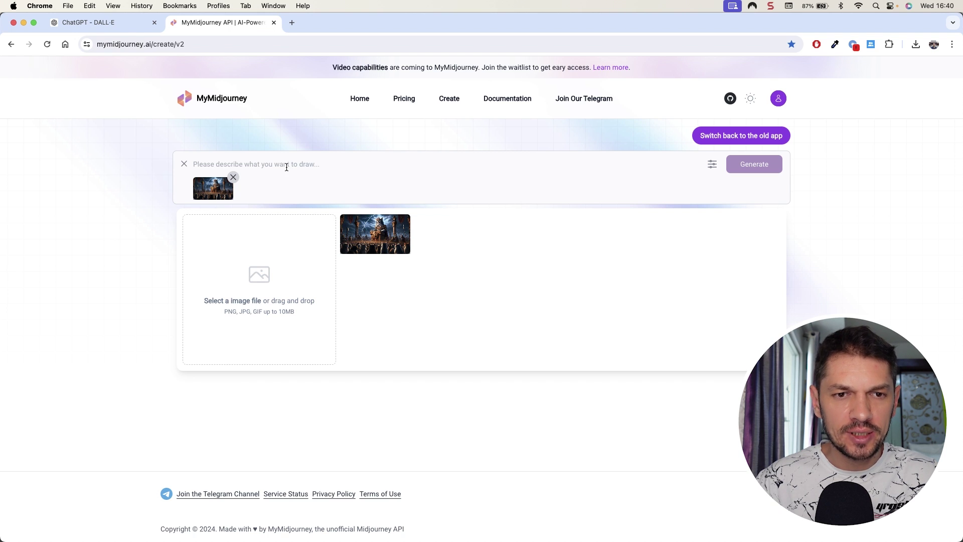
pyautogui.press('super+v')
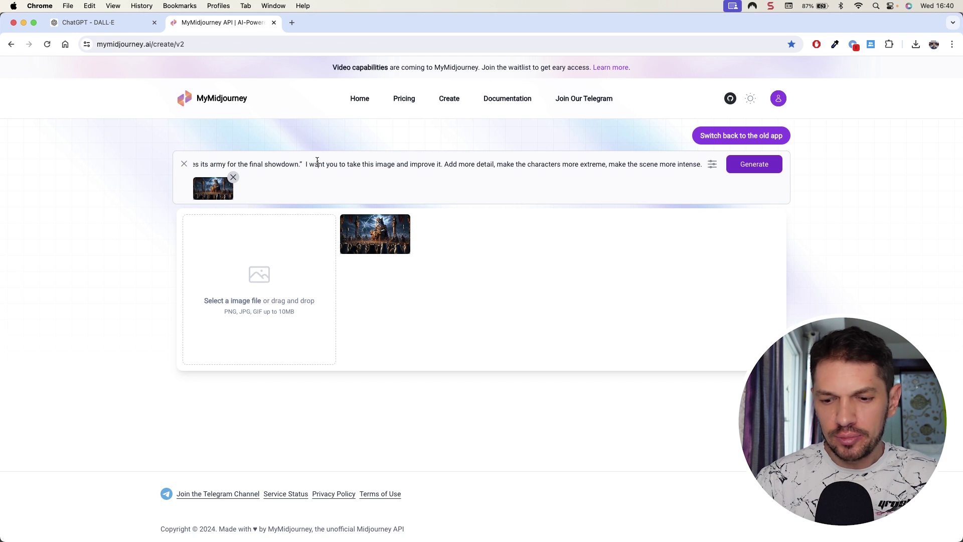
pyautogui.press('super+Left')
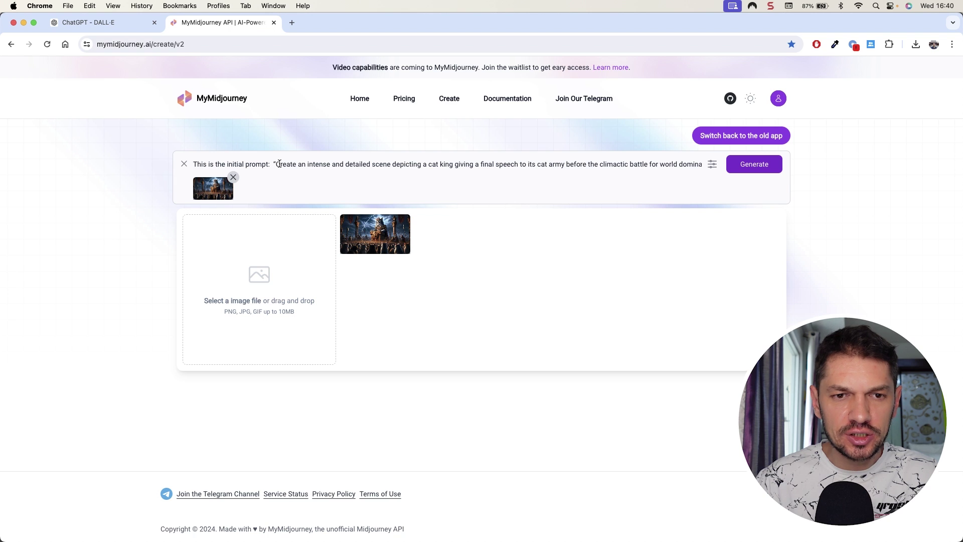
pyautogui.moveTo(283, 166); pyautogui.dragTo(609, 166)
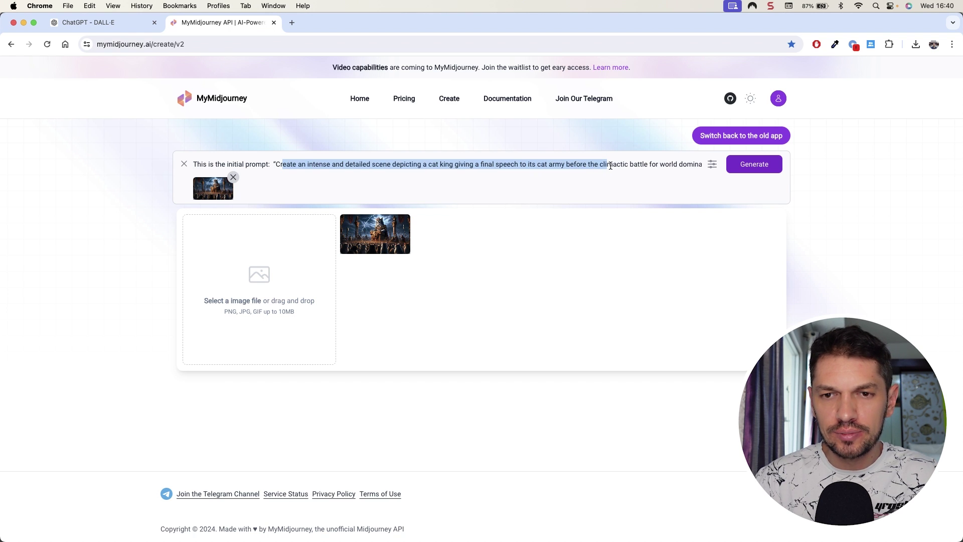
pyautogui.press('super+Right')
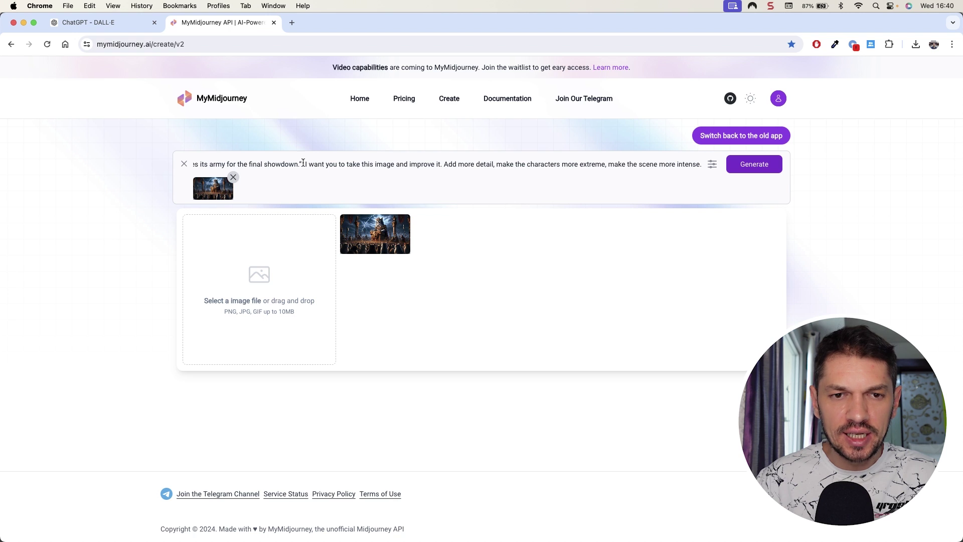
pyautogui.moveTo(303, 163); pyautogui.dragTo(685, 166)
pyautogui.click(765, 164)
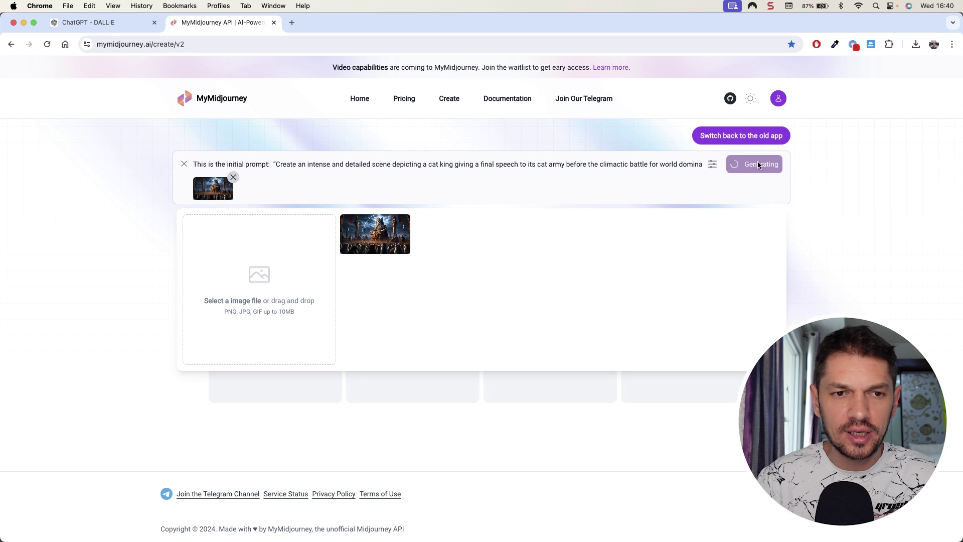
pyautogui.click(183, 166)
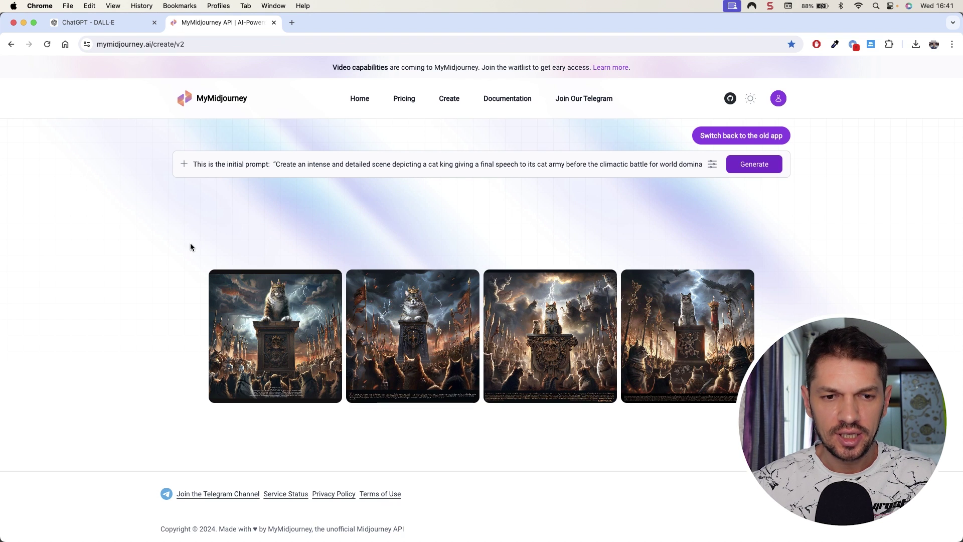
# Step: Examine the four generated cat king images one by one at full size, returning to the first
pyautogui.click(258, 316)
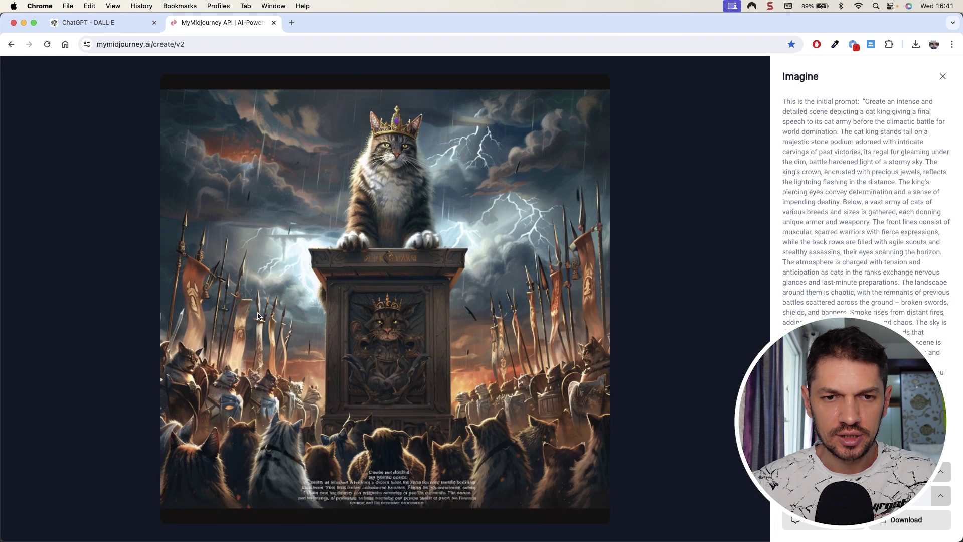
pyautogui.click(622, 278)
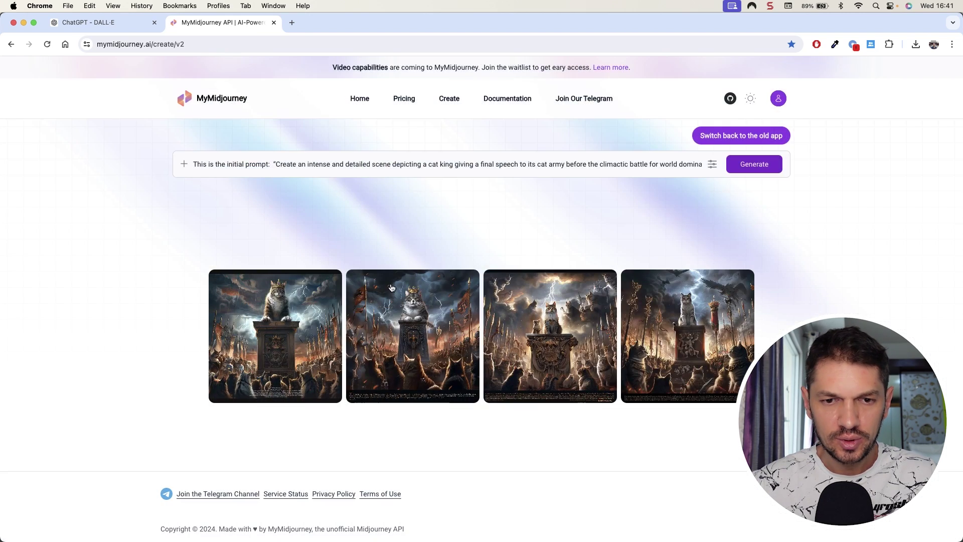
pyautogui.click(489, 282)
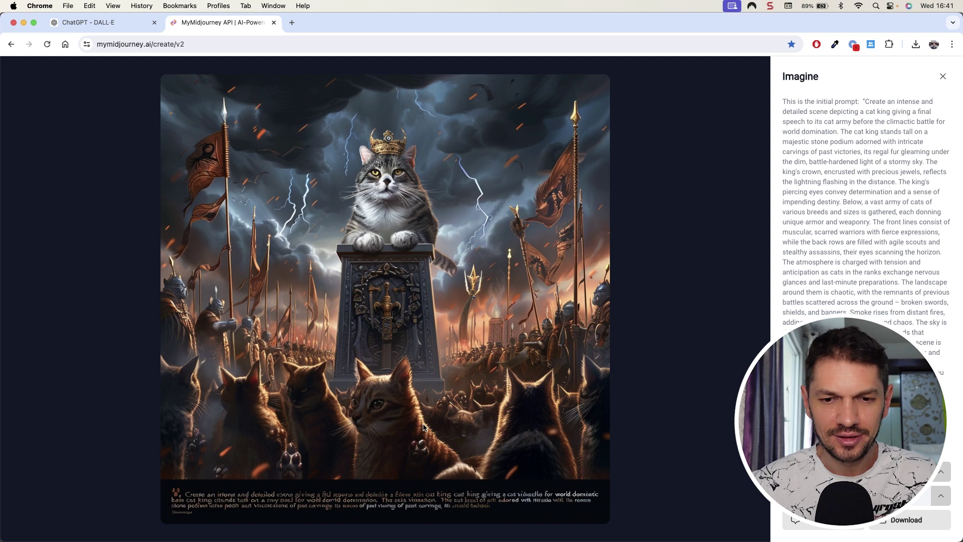
pyautogui.press('Right')
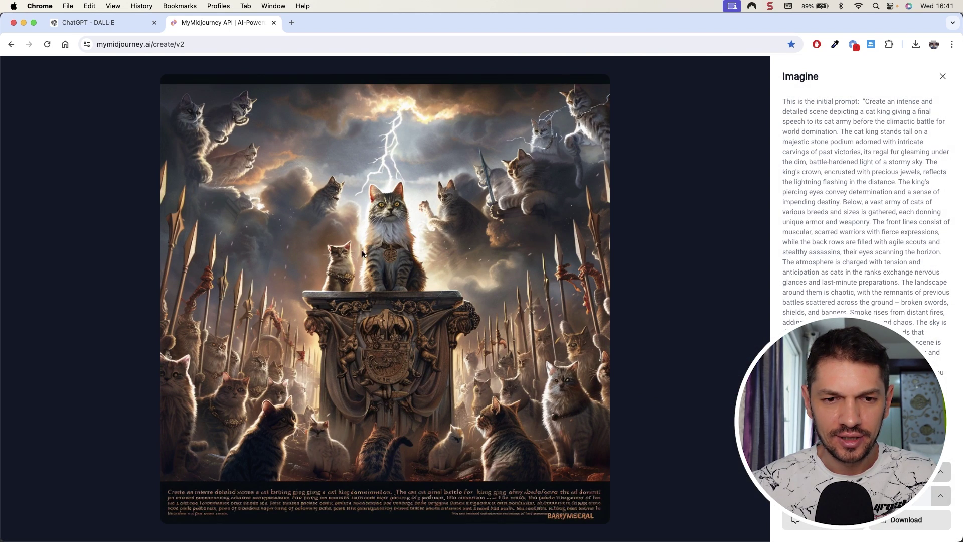
pyautogui.press('Escape')
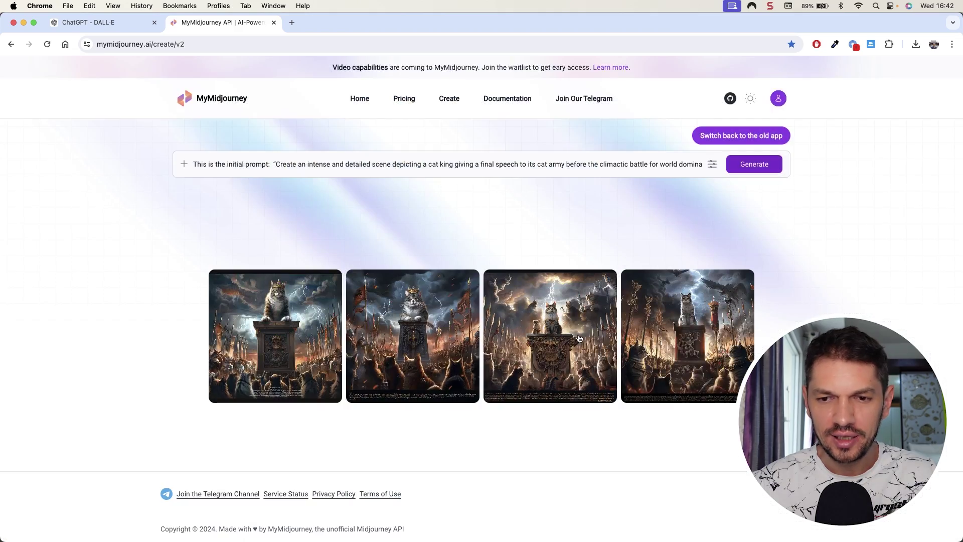
pyautogui.click(692, 347)
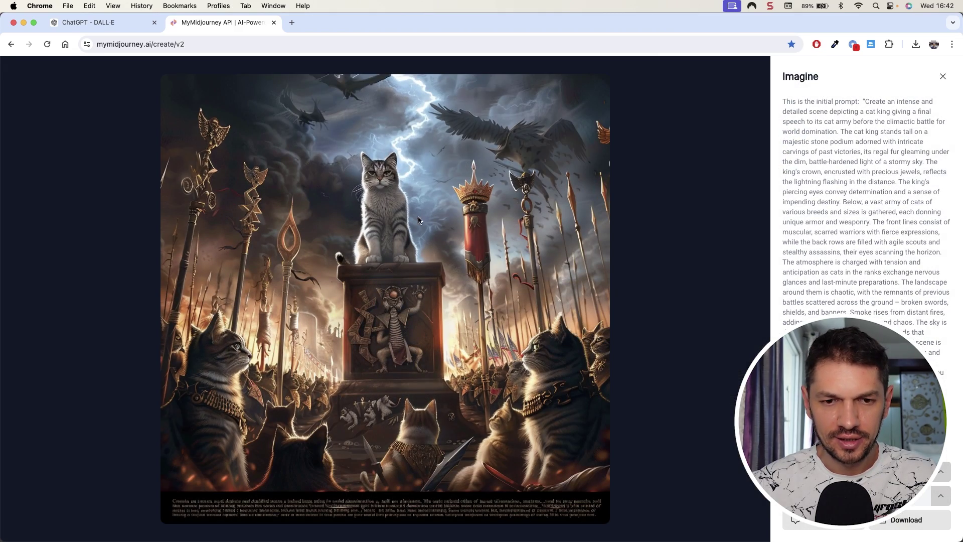
pyautogui.press('Escape')
pyautogui.click(331, 337)
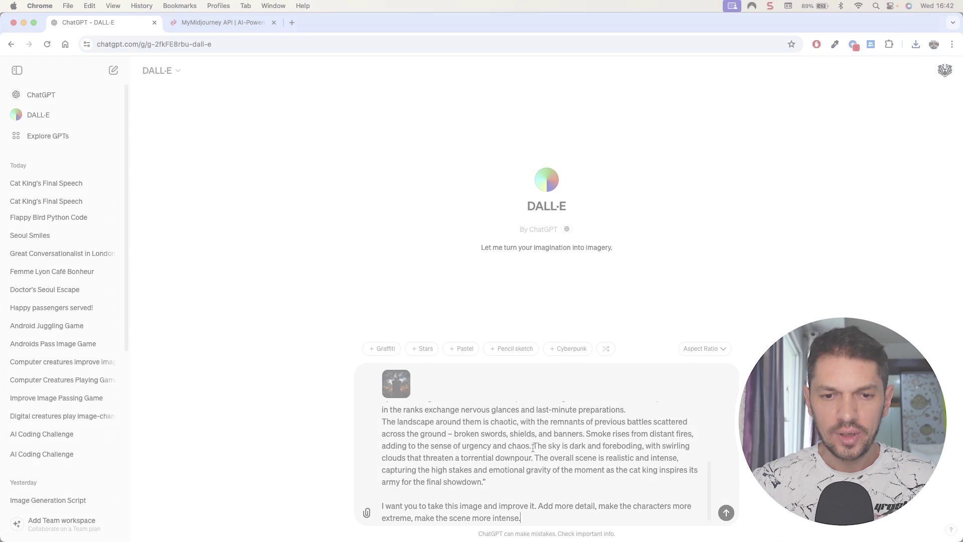
# Step: Check the full improvement prompt with the attached cat king image in DALL·E and submit it
pyautogui.scroll(10, 533, 448)
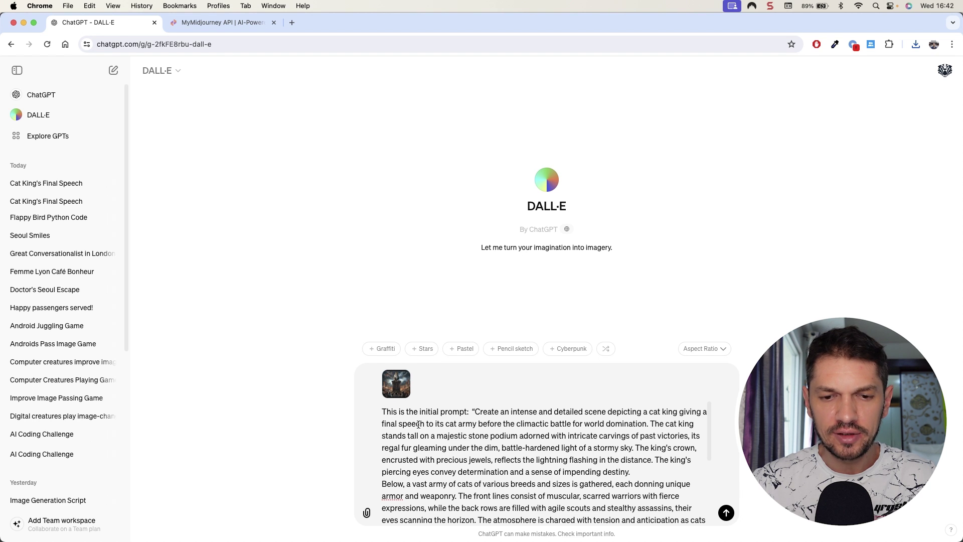
pyautogui.scroll(-10, 496, 480)
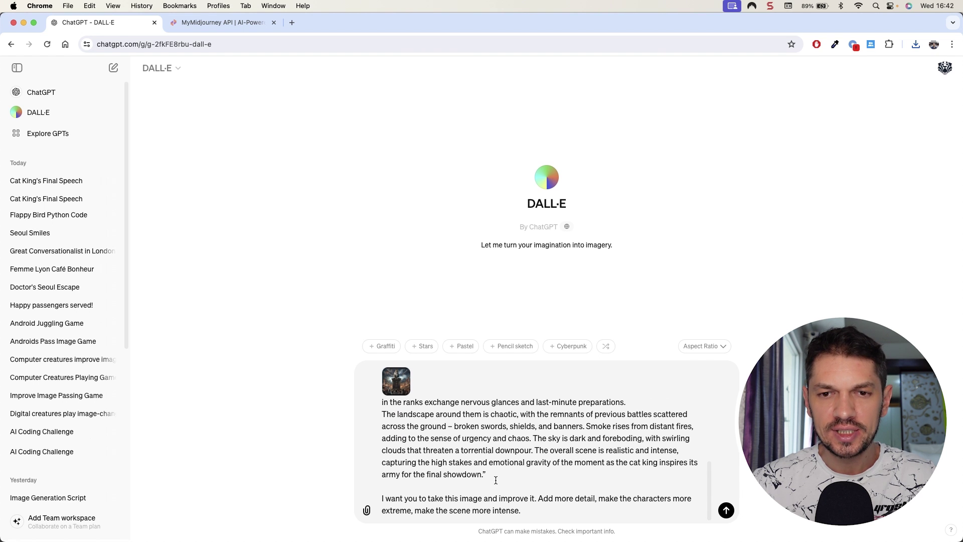
pyautogui.click(727, 513)
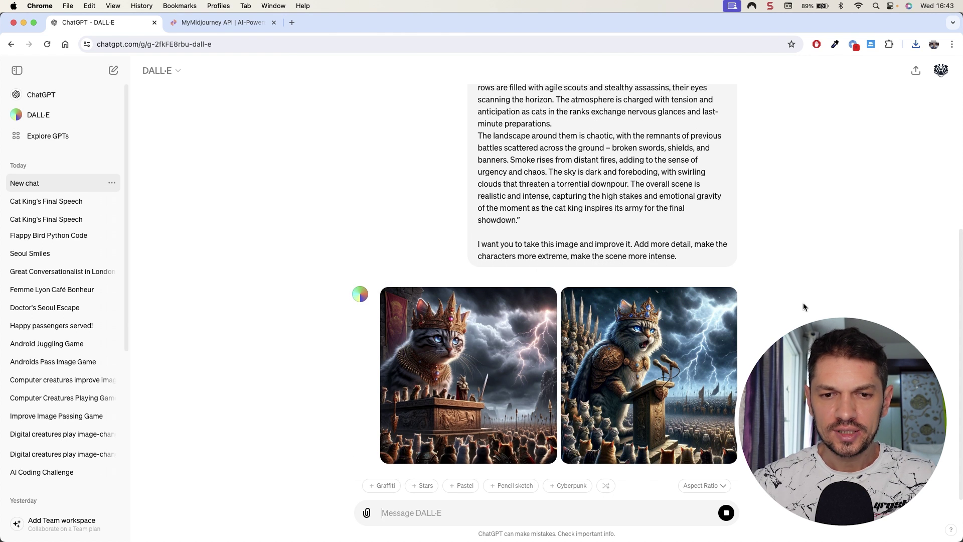
# Step: View both improved DALL·E images enlarged, starting with the first
pyautogui.moveTo(553, 319)
pyautogui.click(516, 344)
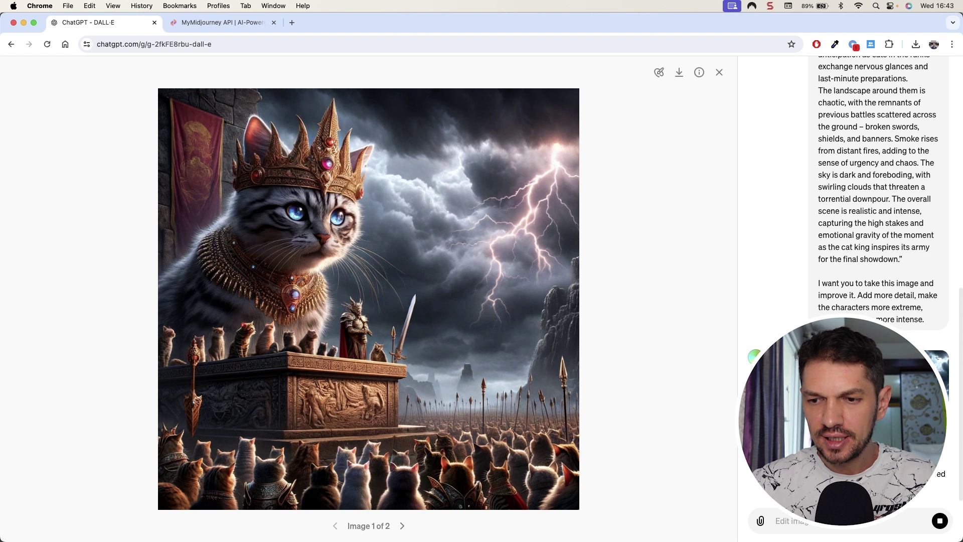
pyautogui.press('Right')
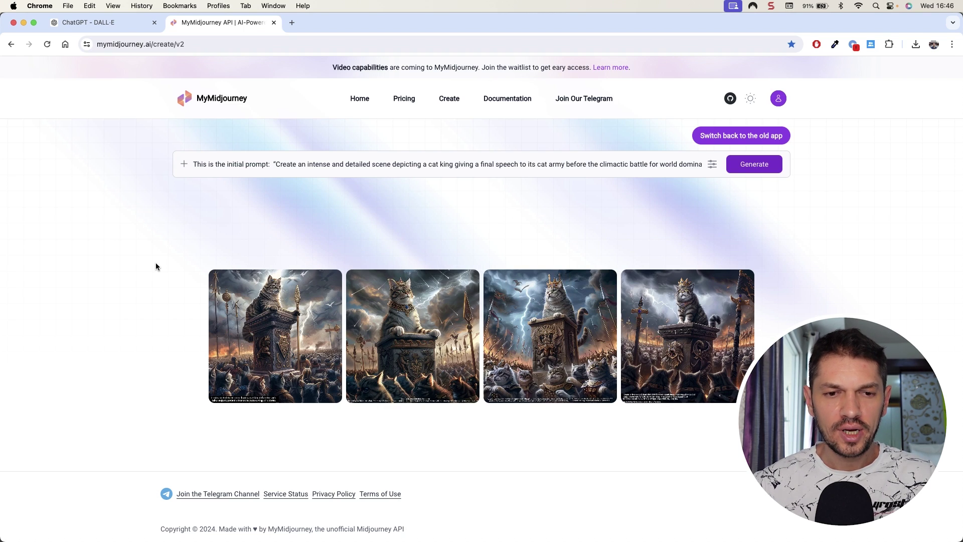
# Step: Examine each of the four new MyMidjourney cat king images at full size
pyautogui.click(256, 328)
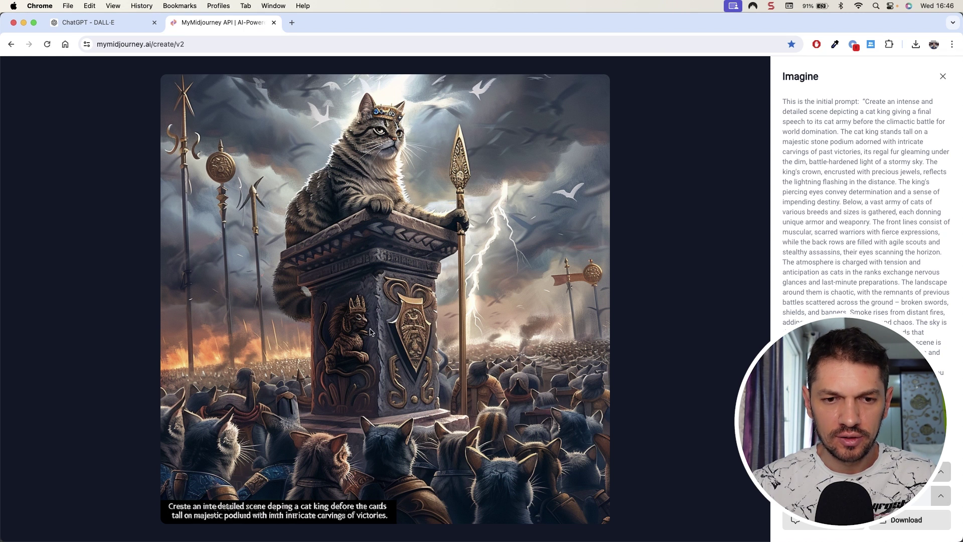
pyautogui.press('Escape')
pyautogui.click(404, 339)
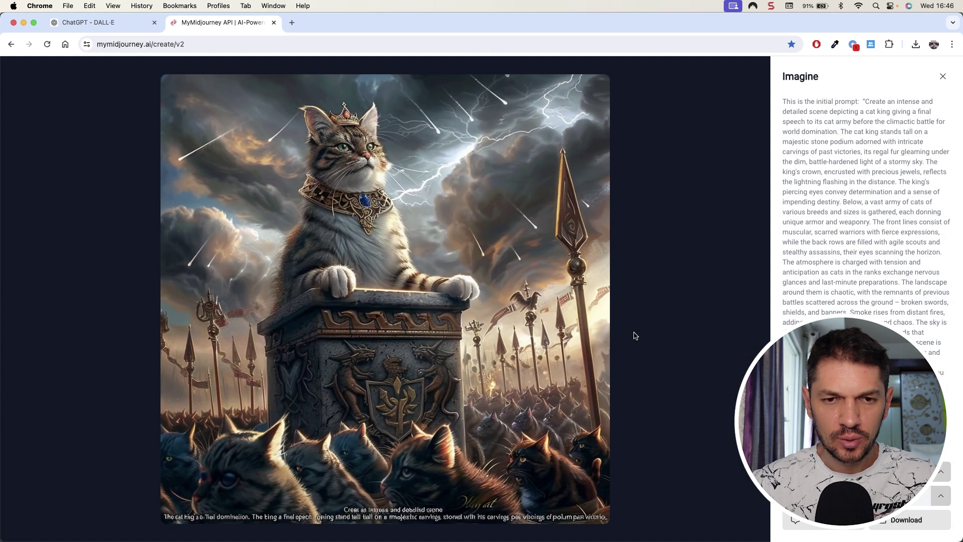
pyautogui.press('Escape')
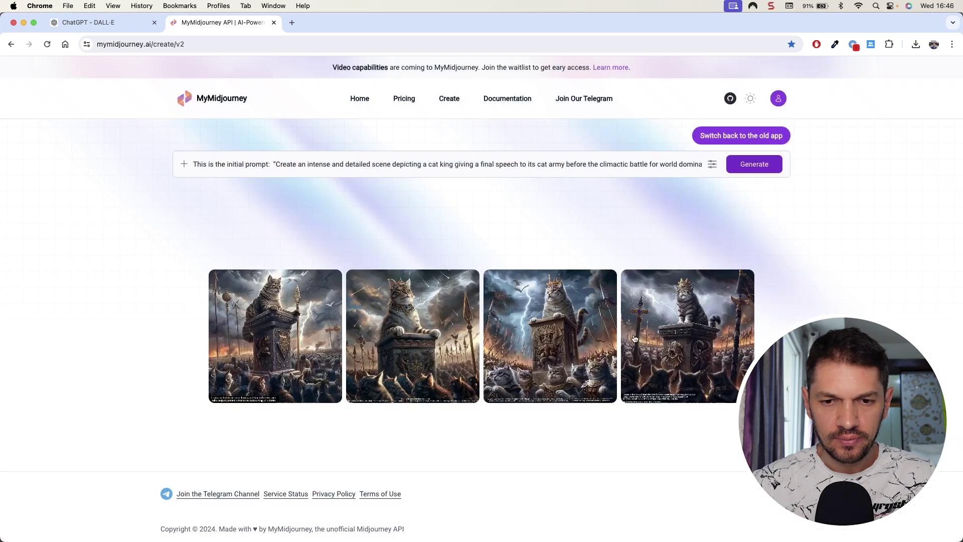
pyautogui.click(613, 357)
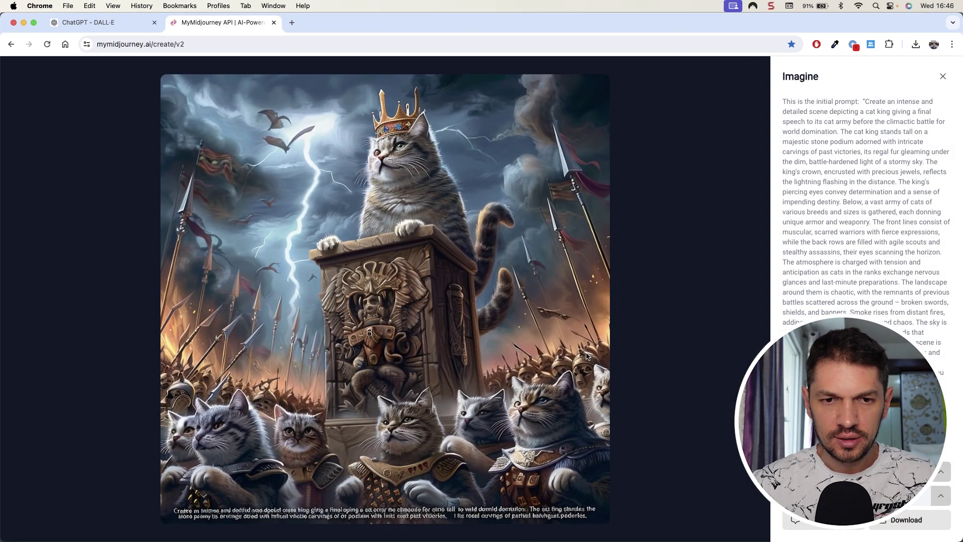
pyautogui.press('Escape')
pyautogui.click(662, 351)
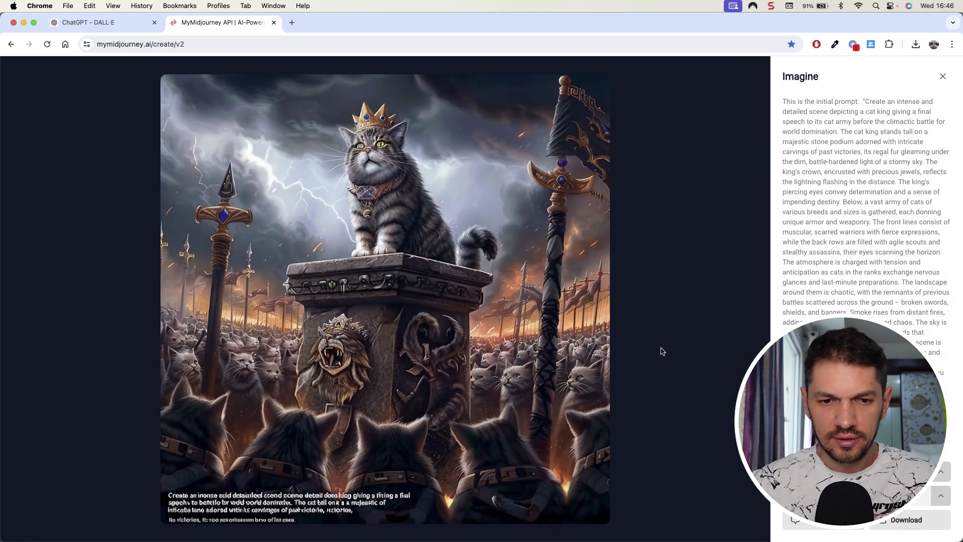
pyautogui.press('Escape')
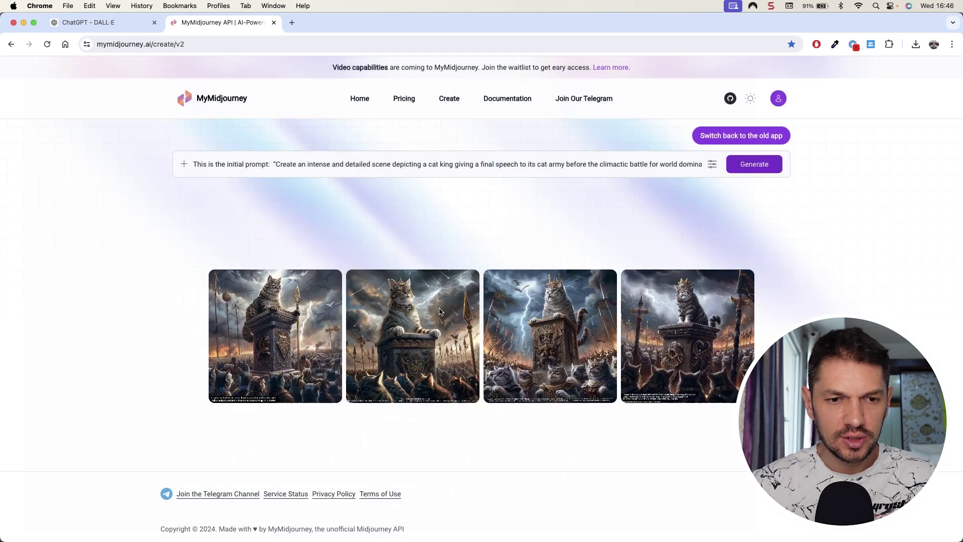
# Step: Compare the first, second and third new MyMidjourney images again at full size to choose one
pyautogui.click(300, 308)
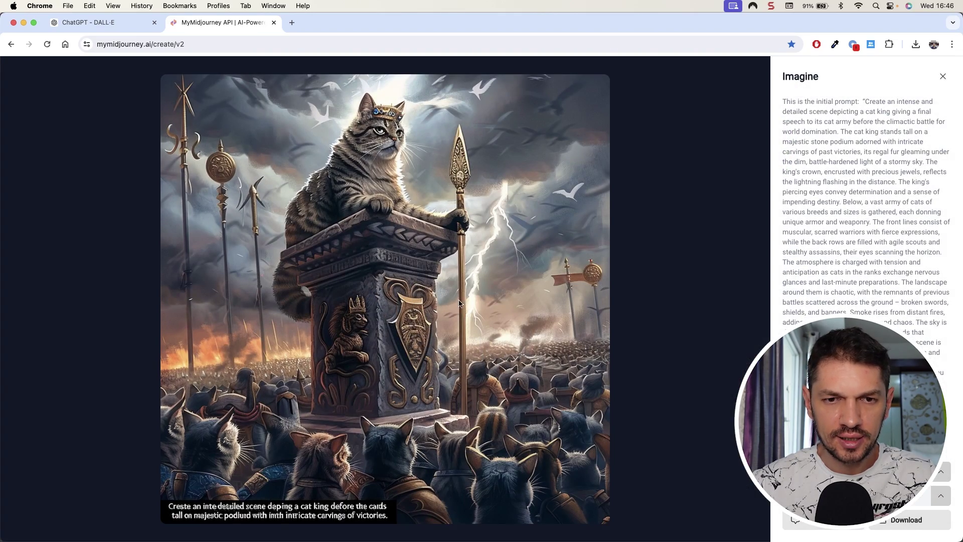
pyautogui.press('Escape')
pyautogui.click(399, 341)
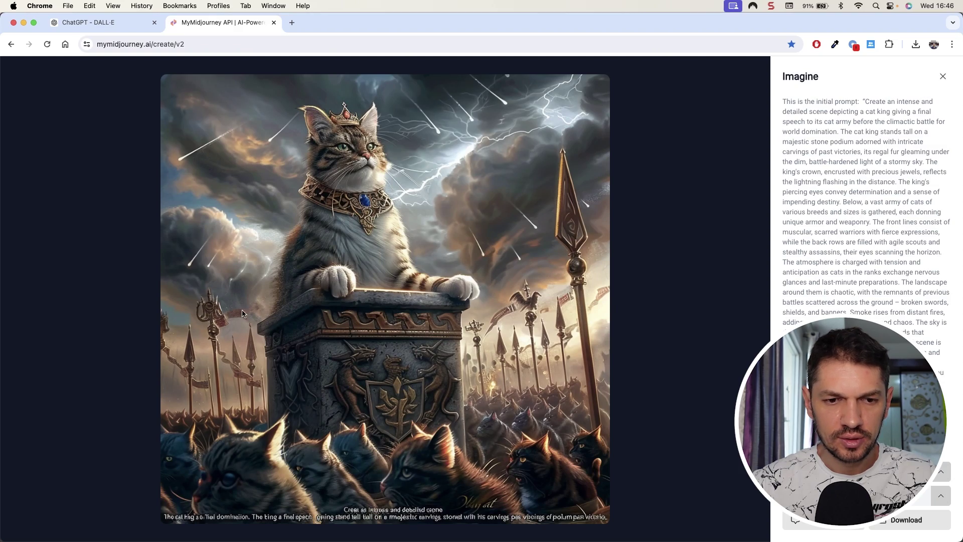
pyautogui.press('Escape')
pyautogui.click(361, 312)
pyautogui.press('Escape')
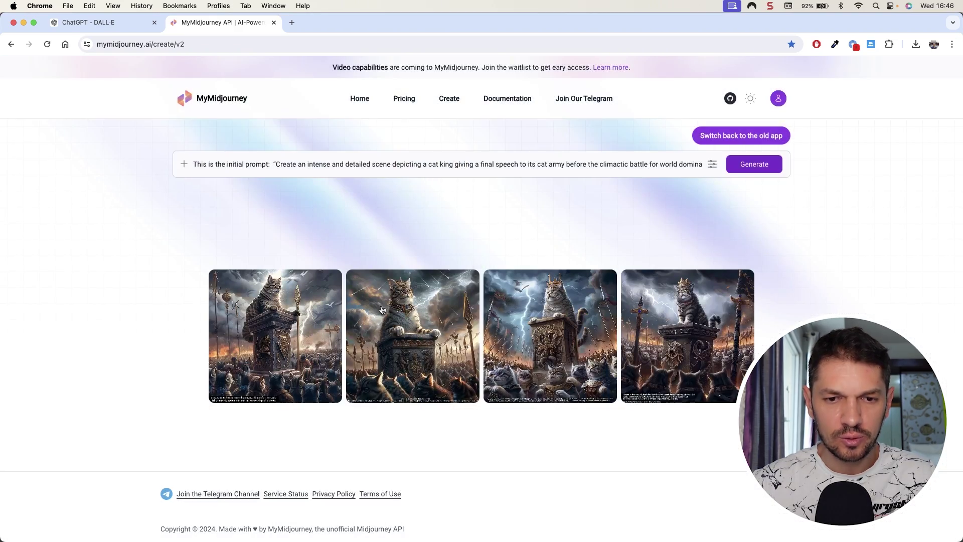
pyautogui.click(590, 300)
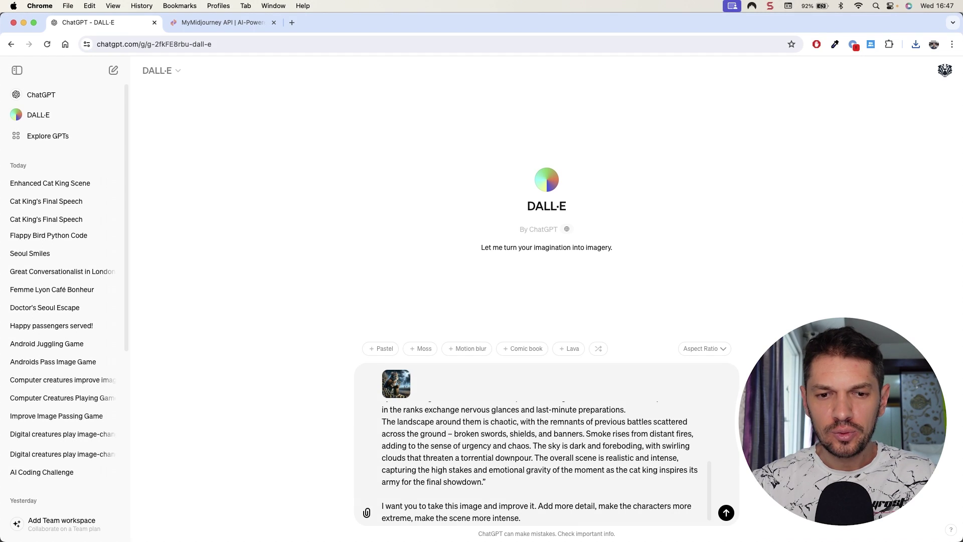
# Step: Submit the improvement prompt with the attached cat king image in DALL·E and view both resulting images enlarged, returning to the first
pyautogui.click(726, 512)
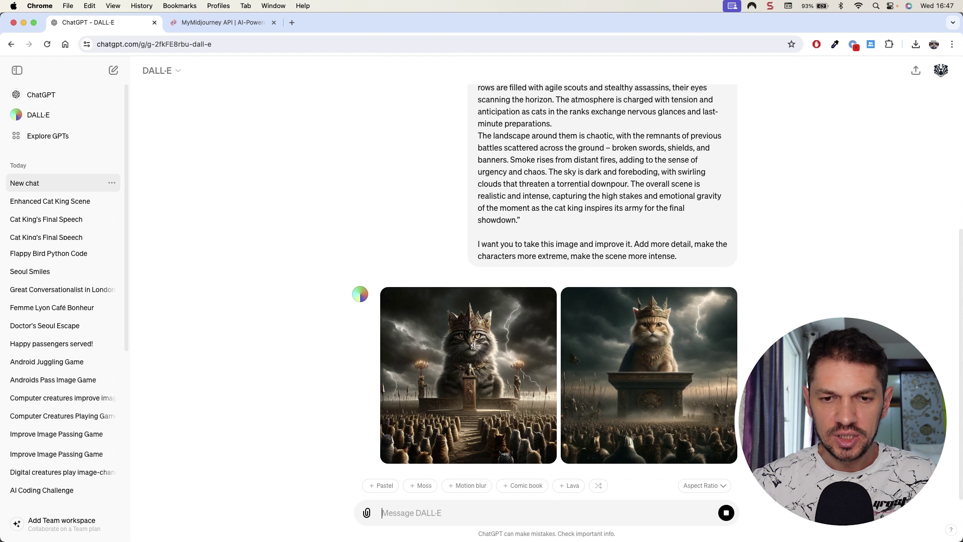
pyautogui.click(474, 348)
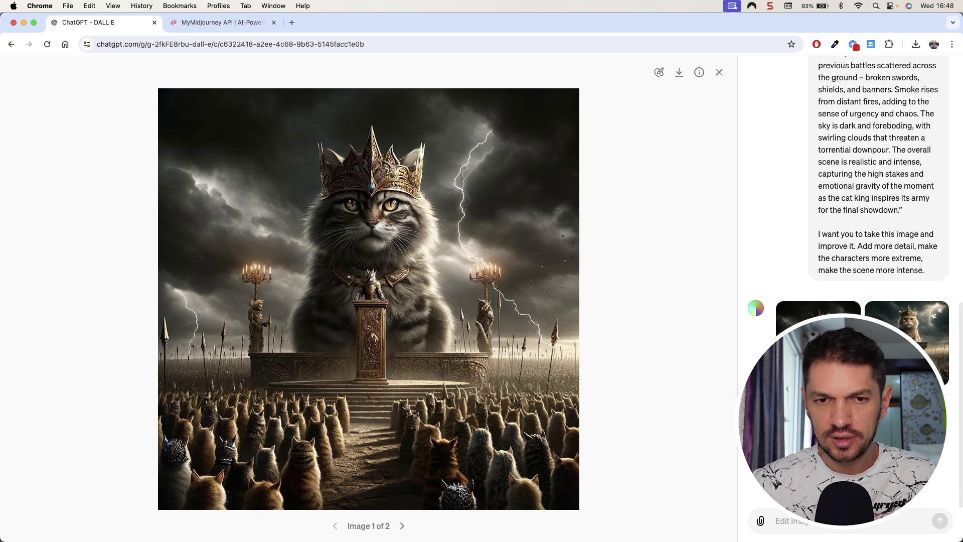
pyautogui.click(908, 341)
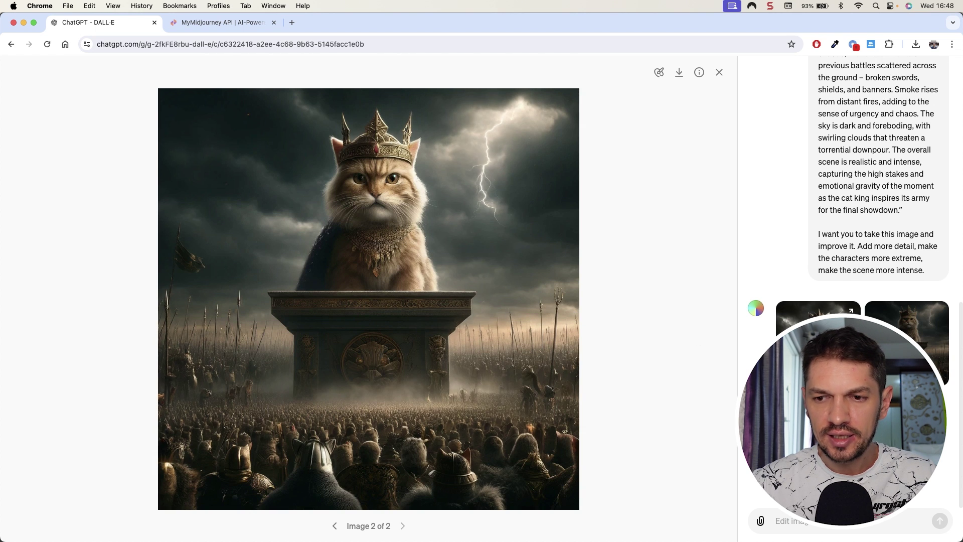
pyautogui.click(818, 308)
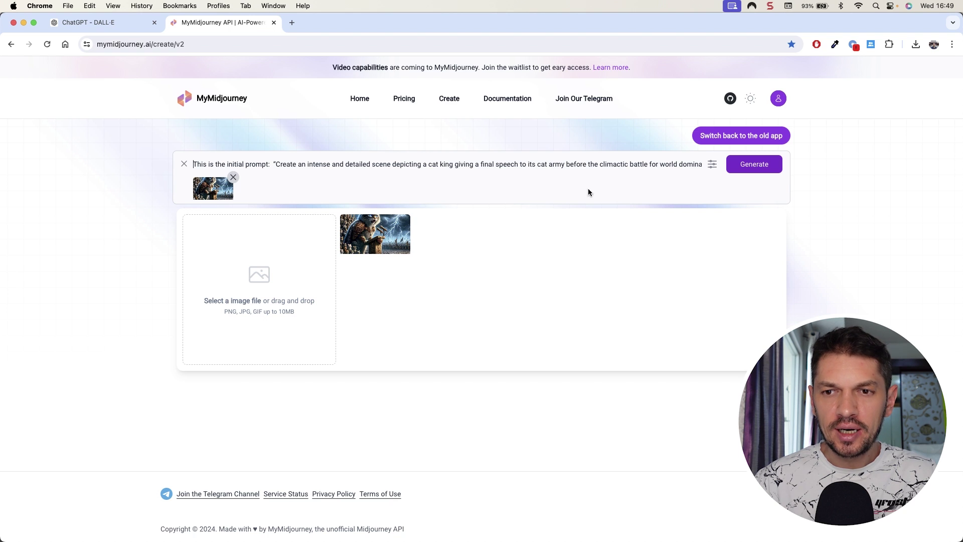
# Step: Generate new images in MyMidjourney from the improvement prompt and the attached cat king image, and close the image upload area
pyautogui.click(758, 167)
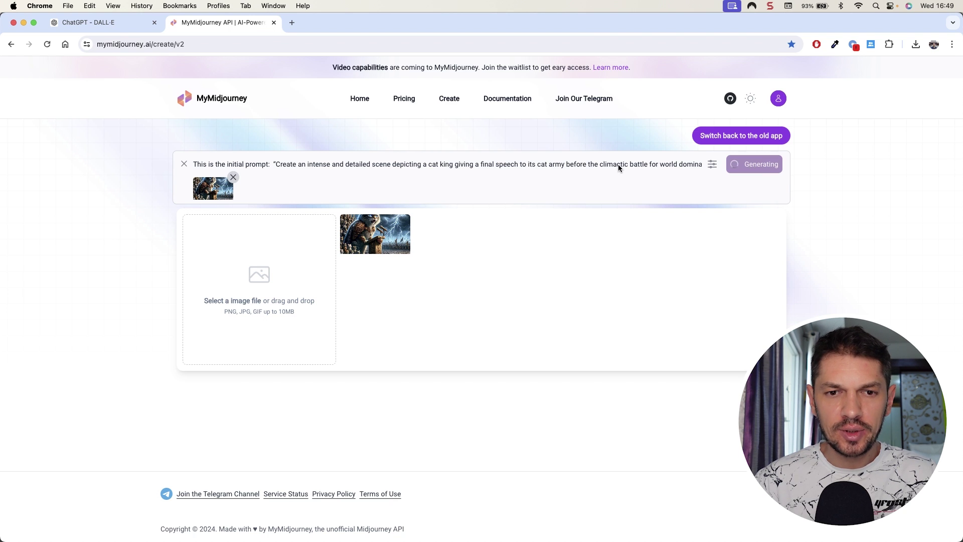
pyautogui.click(184, 164)
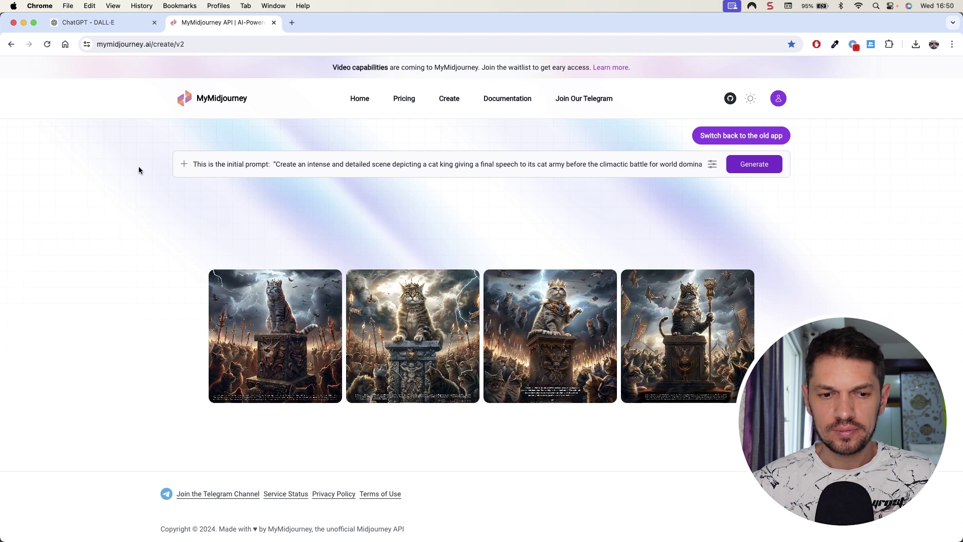
# Step: Examine the cat king, podium and army in each of the four newly generated MyMidjourney images at full size, closing each one
pyautogui.click(293, 332)
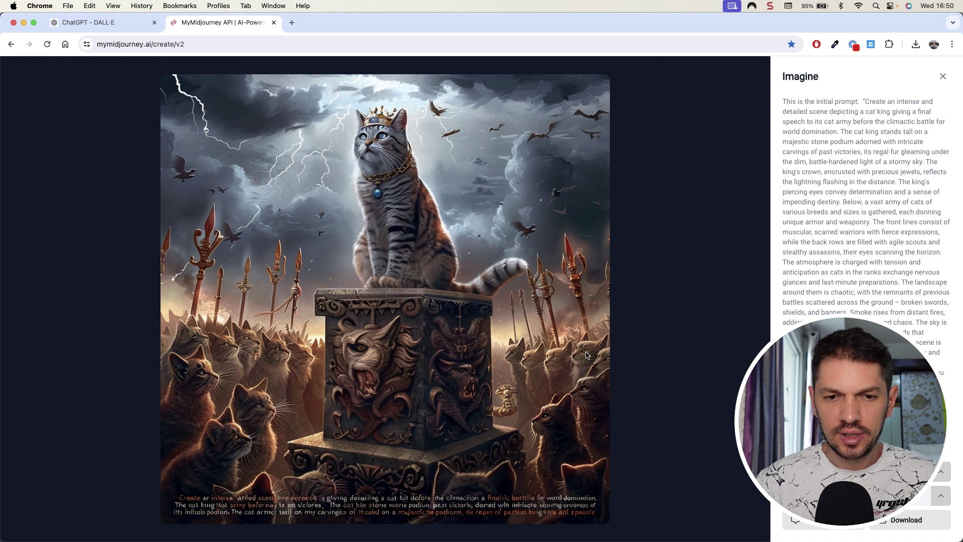
pyautogui.press('Escape')
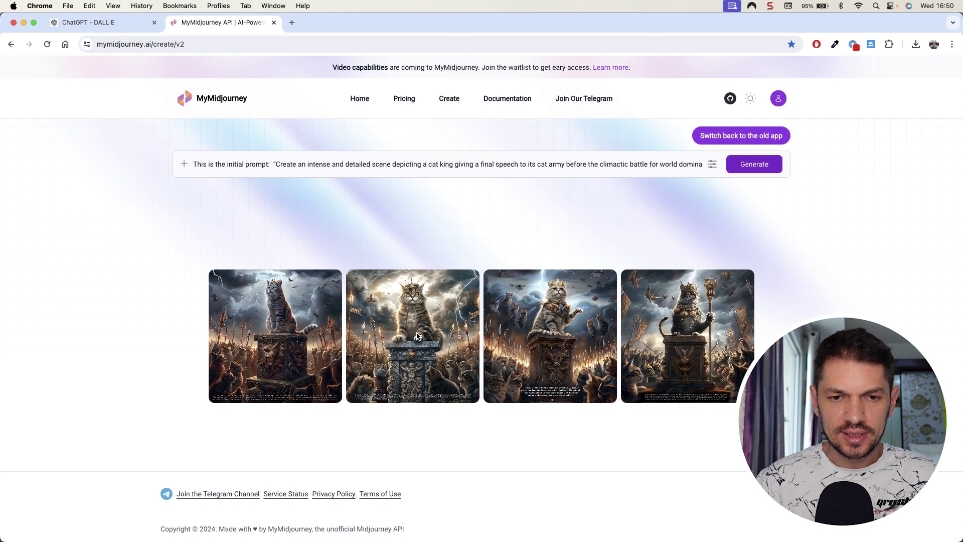
pyautogui.click(417, 345)
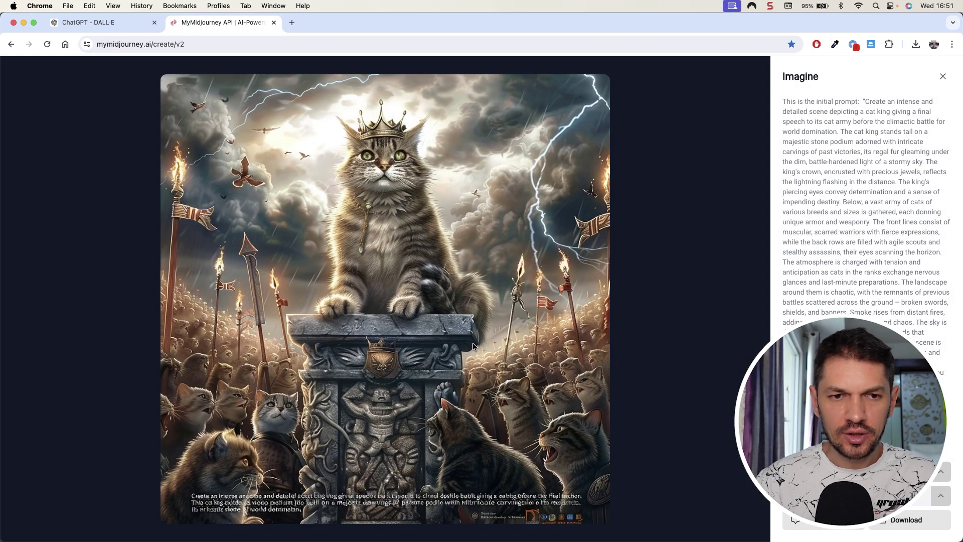
pyautogui.press('Escape')
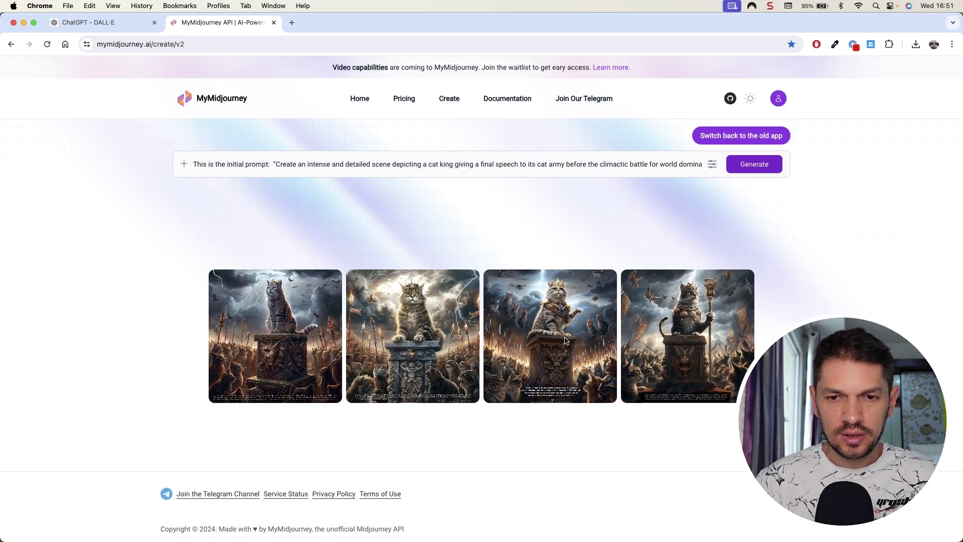
pyautogui.click(565, 340)
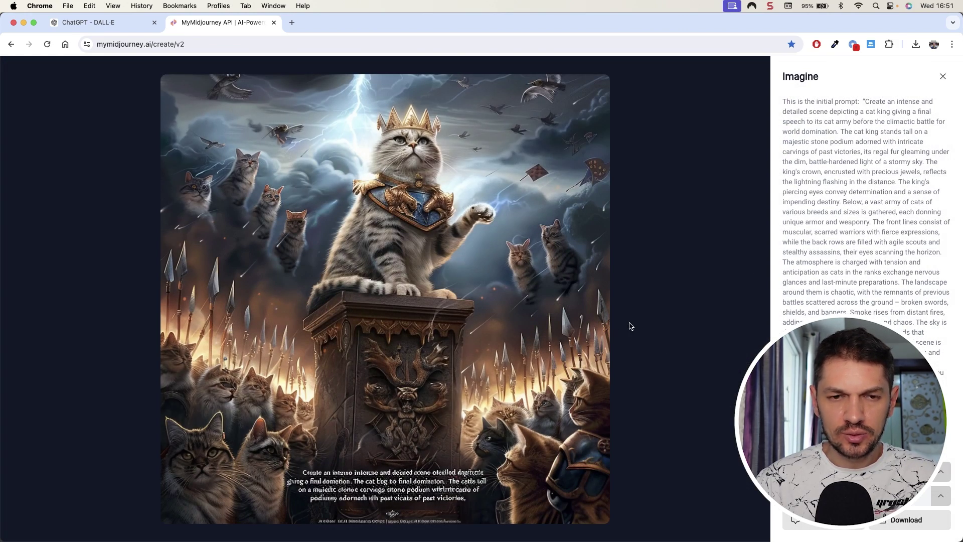
pyautogui.press('Escape')
pyautogui.click(716, 340)
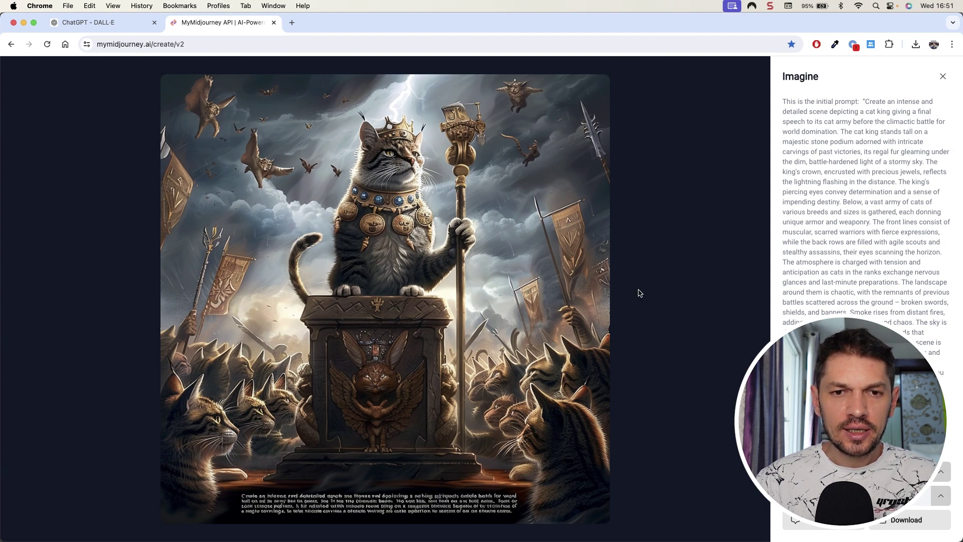
pyautogui.press('Escape')
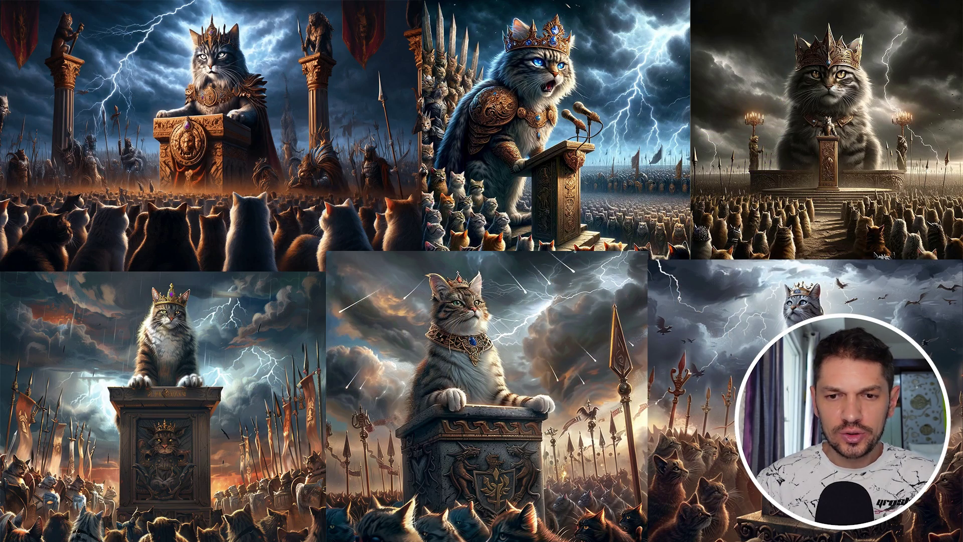